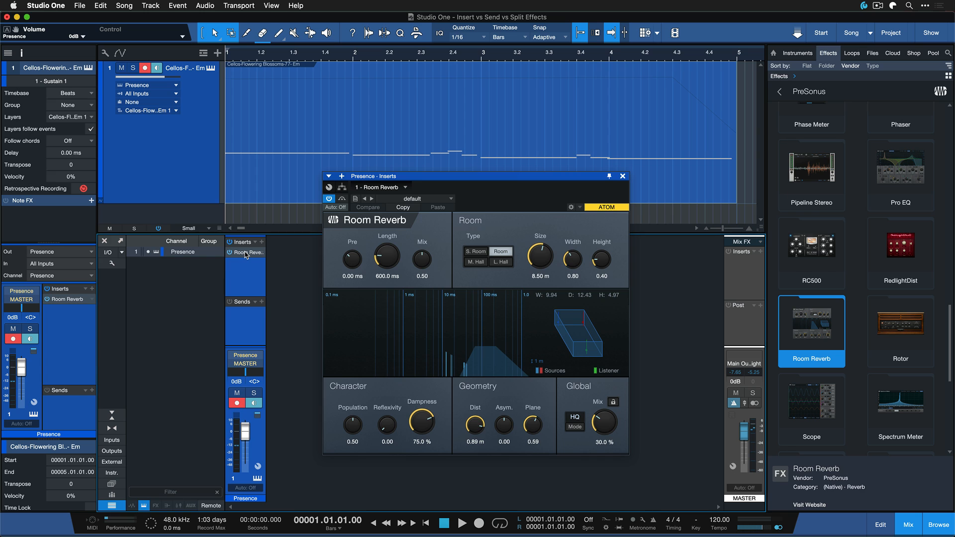
left_click(247, 255)
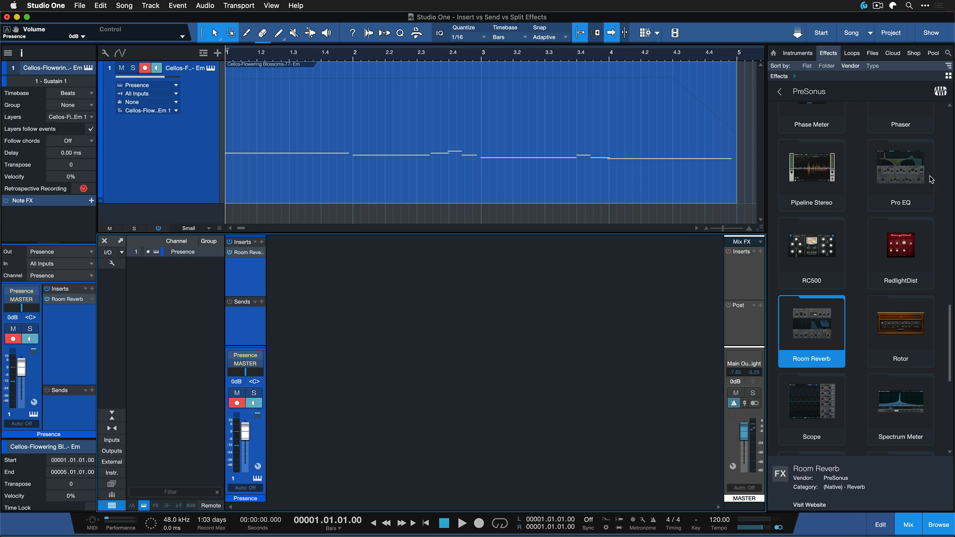
Add a Pro EQ insert to the Presence channel after the Room Reverb
left_click(915, 179)
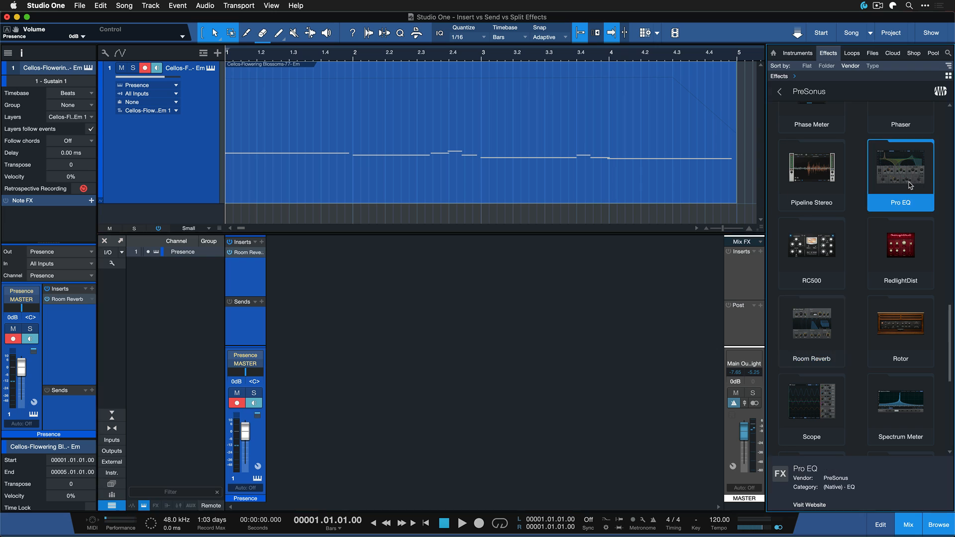
left_click_drag(919, 187, 247, 265)
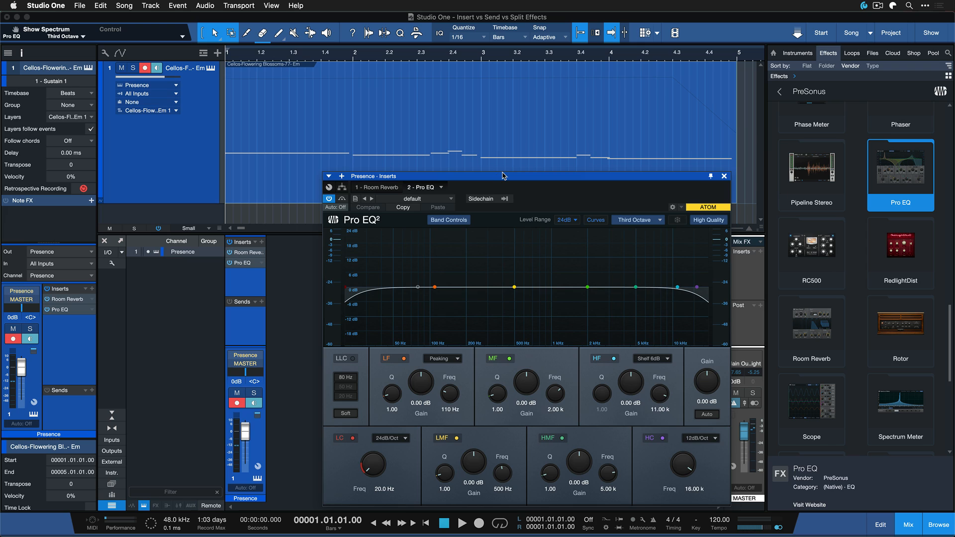
left_click_drag(503, 175, 490, 179)
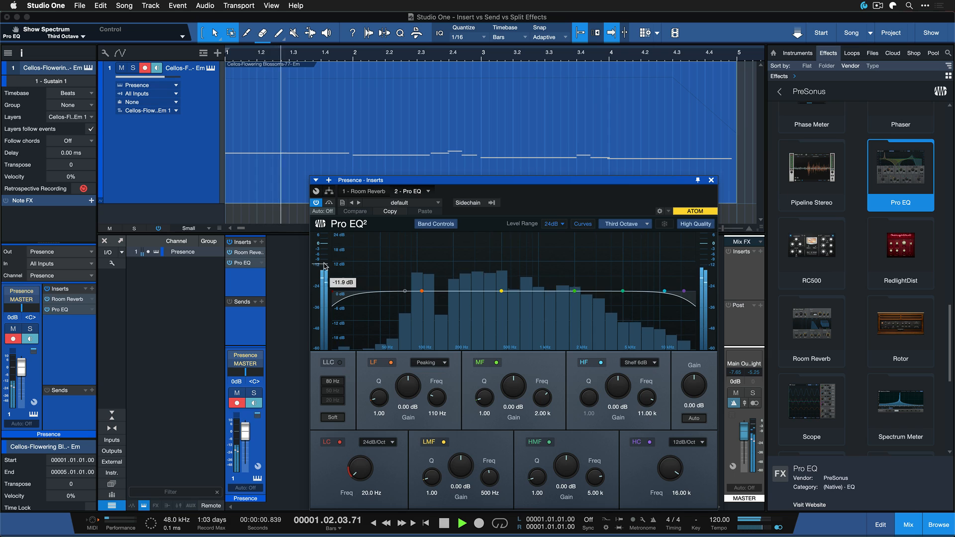
Set the Presence channel's Room Reverb length to 2.70 s and its global mix to 54.5 %
left_click(365, 191)
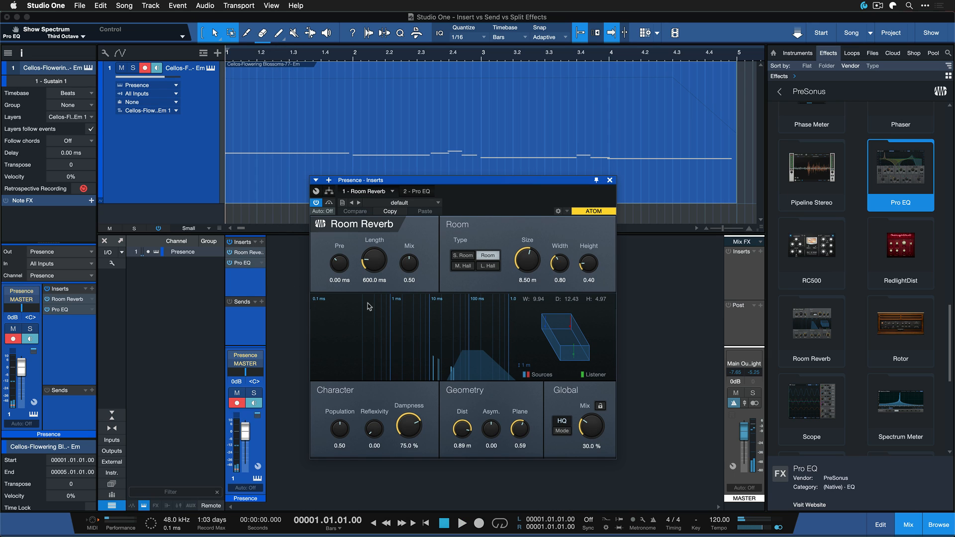
left_click_drag(380, 264, 381, 234)
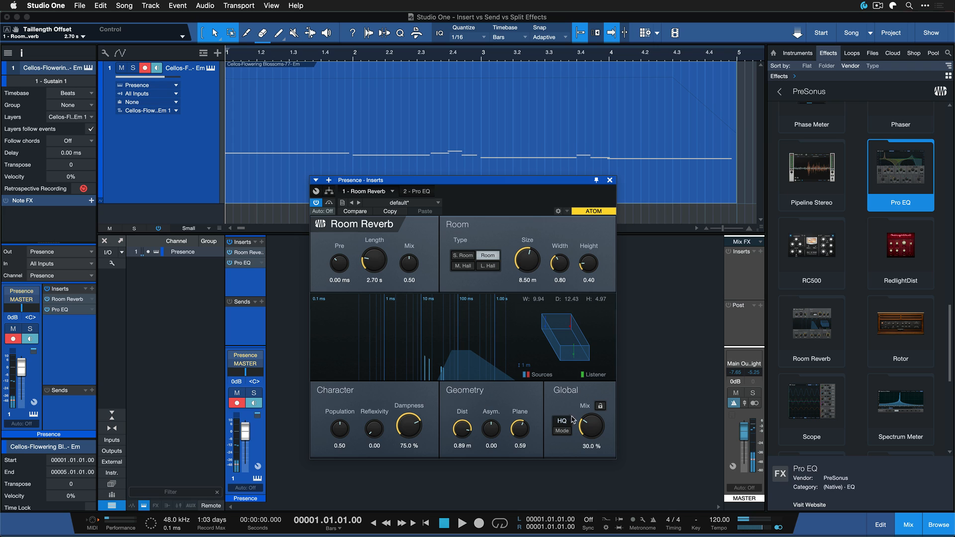
left_click_drag(600, 429, 598, 421)
Set the low-cut frequency of the Presence channel's Pro EQ to 232 Hz, auditioning the cello part while adjusting
left_click(416, 191)
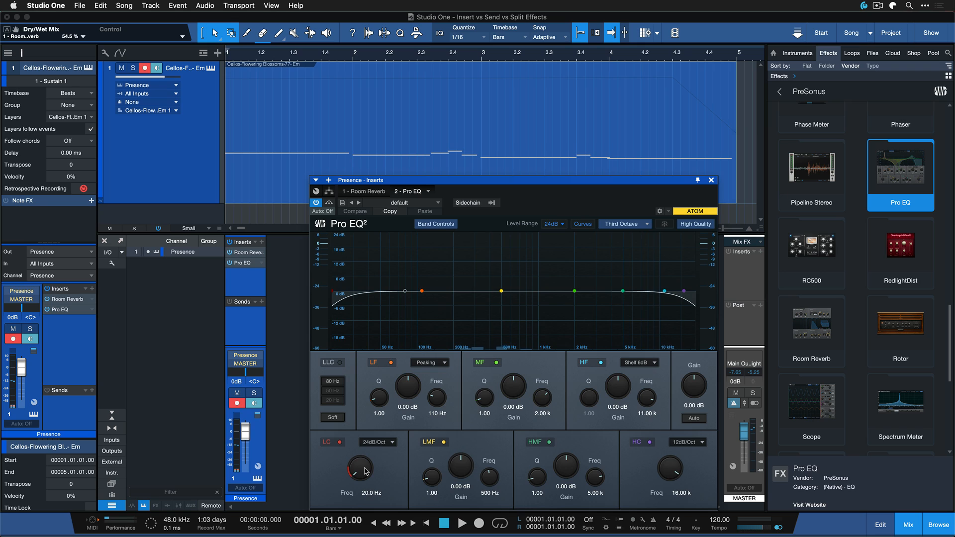
left_click_drag(356, 474, 357, 493)
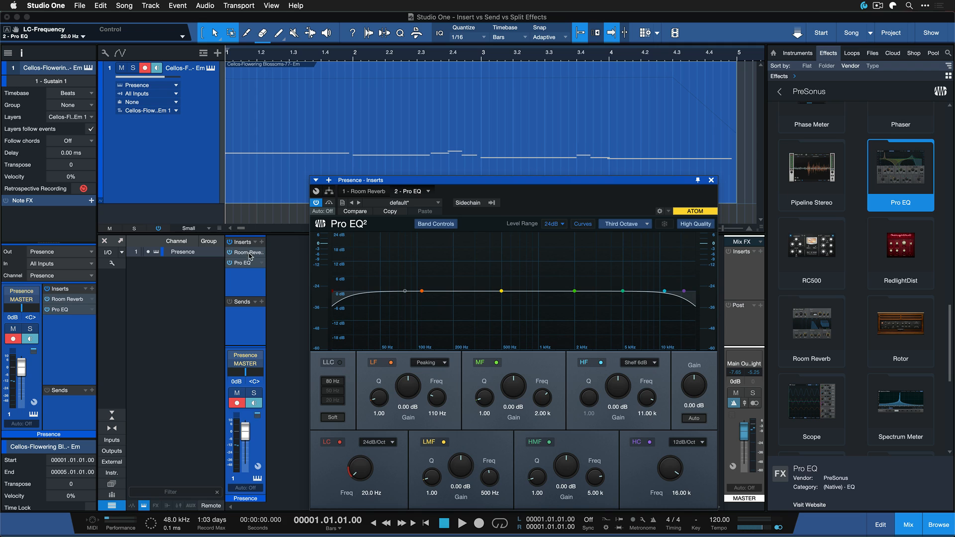
key("space")
left_click_drag(377, 451, 356, 521)
key("space")
key("space")
left_click_drag(360, 470, 362, 439)
key("space")
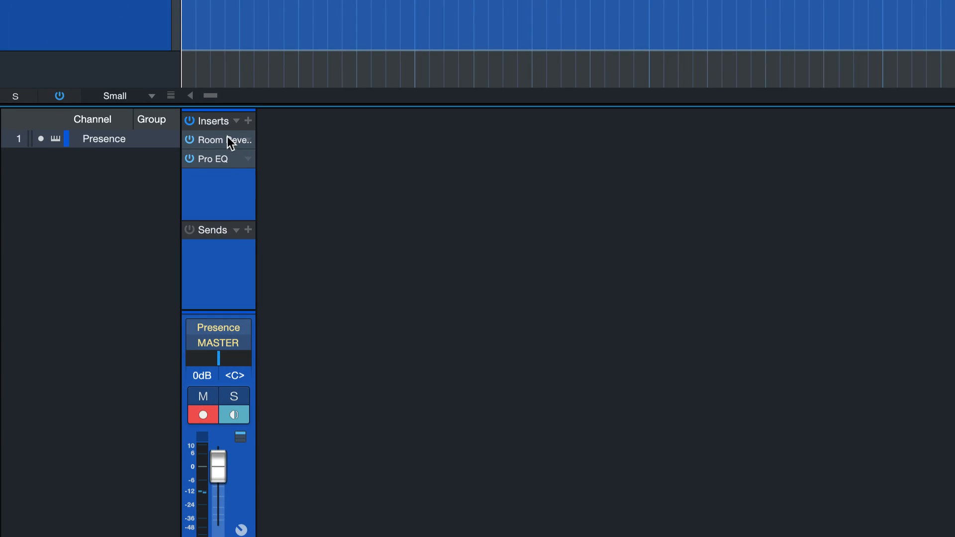
Create a Room Reverb send and FX channel from the Presence channel's insert, and remove all effects from that FX channel
left_click_drag(227, 137, 210, 258)
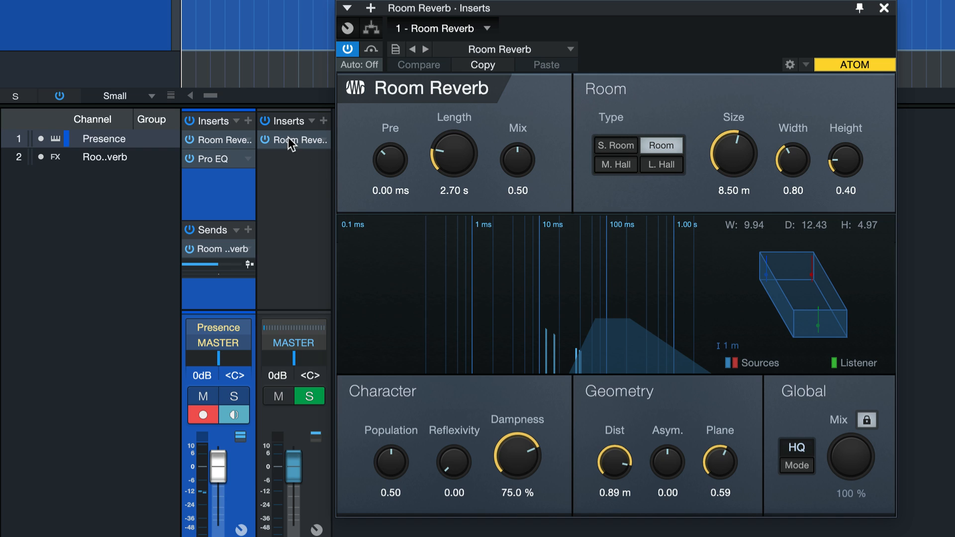
left_click(882, 9)
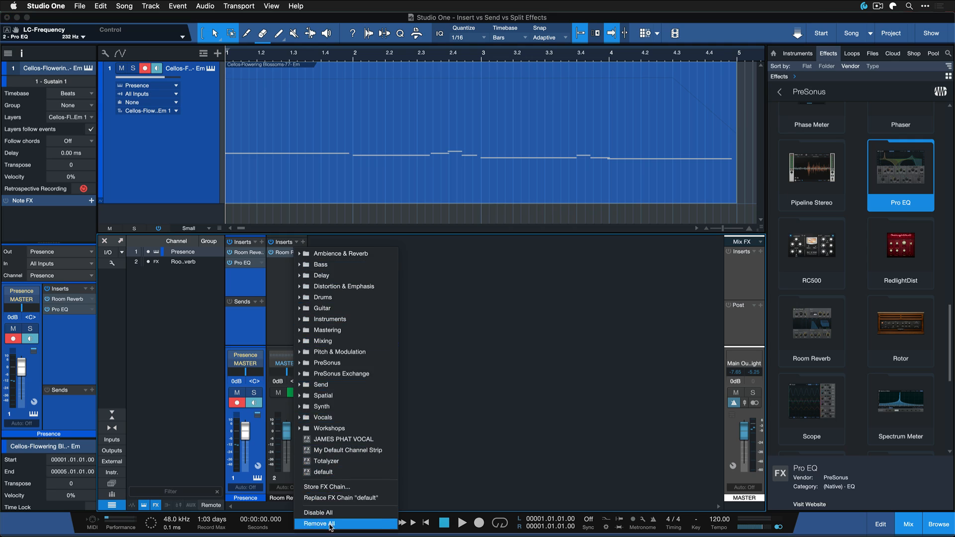
left_click(331, 524)
left_click(297, 328)
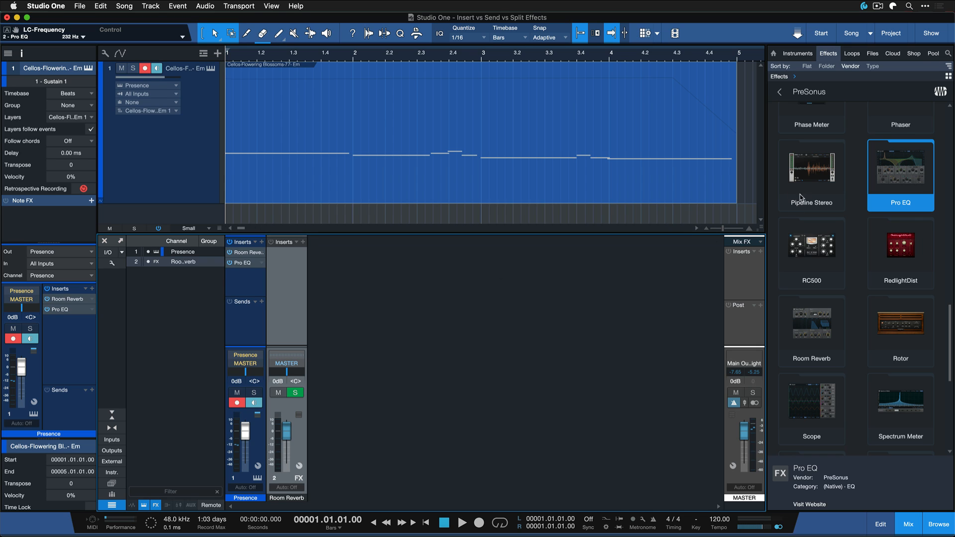
Try adding Room Reverb from the effects browser as a send on the Presence channel, and undo it and clear the FX channel
left_click_drag(831, 342, 245, 319)
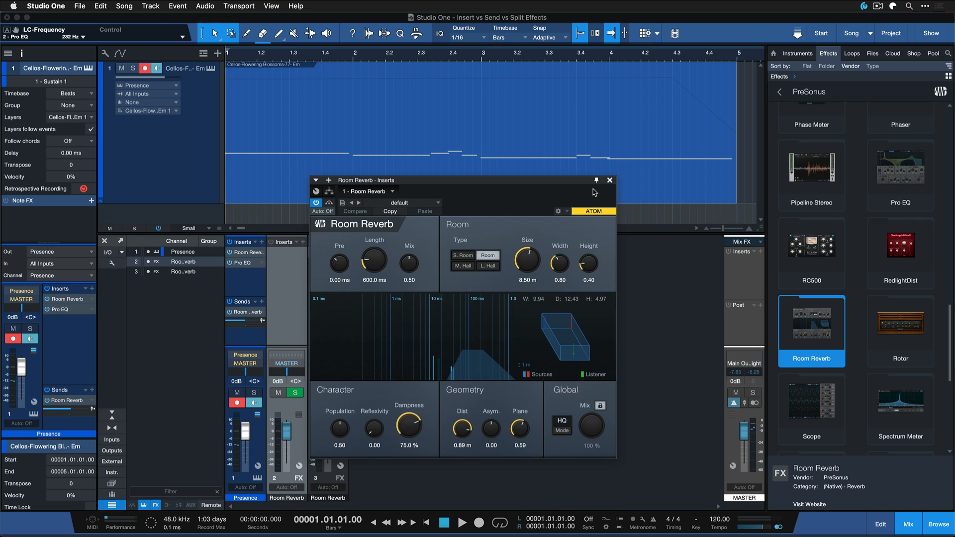
key("super+z")
right_click(281, 271)
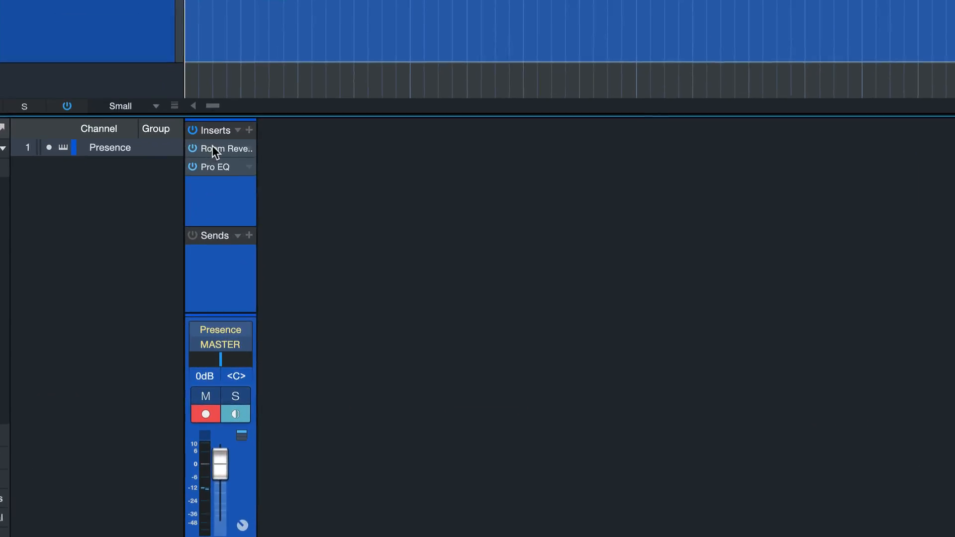
Create a send to a Room Reverb FX channel from the Presence channel's reverb insert, and remove the original insert
left_click_drag(214, 142, 233, 259)
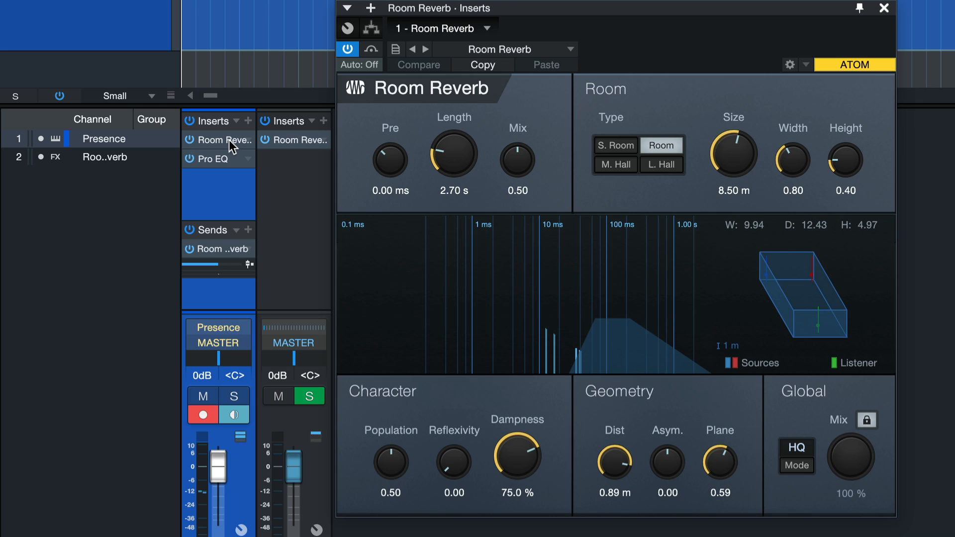
left_click_drag(225, 139, 196, 69)
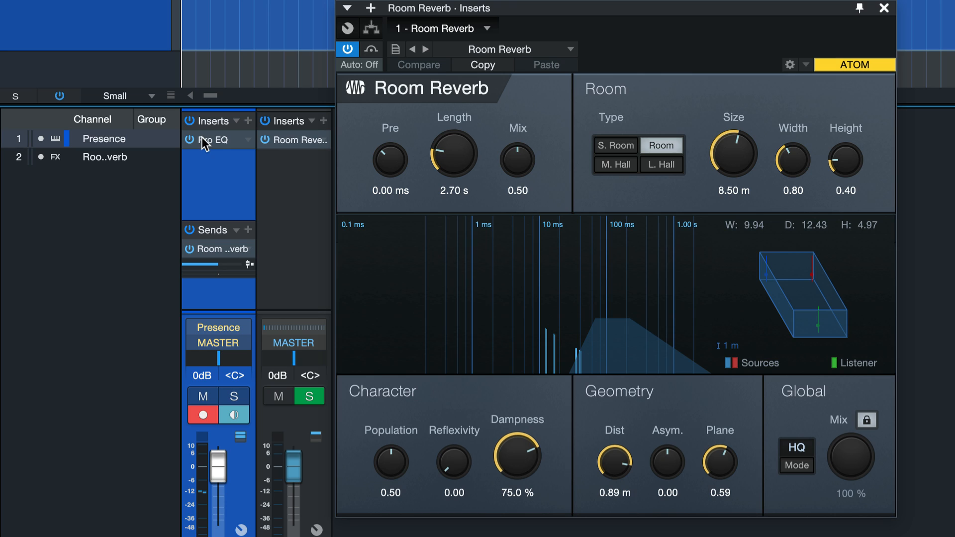
Move the Pro EQ from the Presence channel to the FX channel below Room Reverb, and set the send level to +1.0 dB
left_click_drag(202, 138, 260, 164)
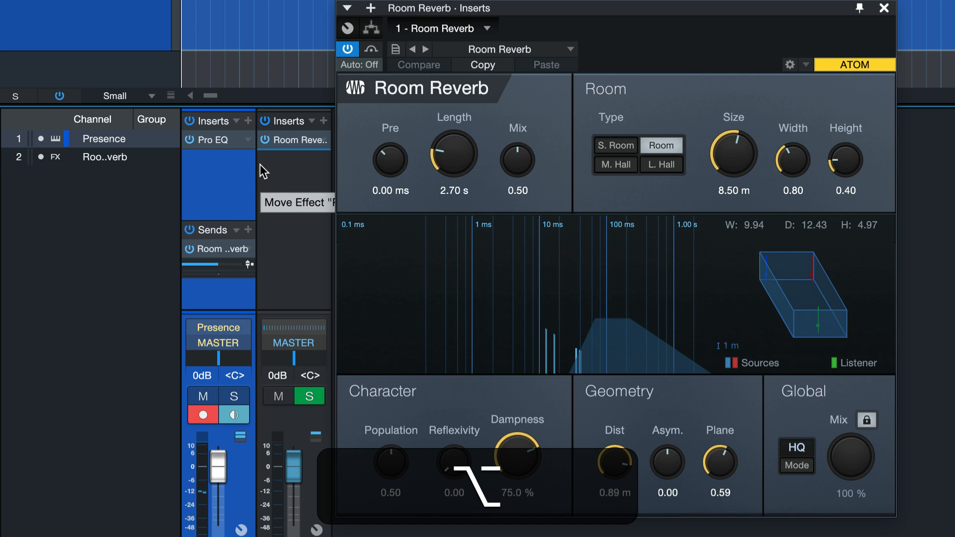
left_click_drag(260, 165, 264, 162)
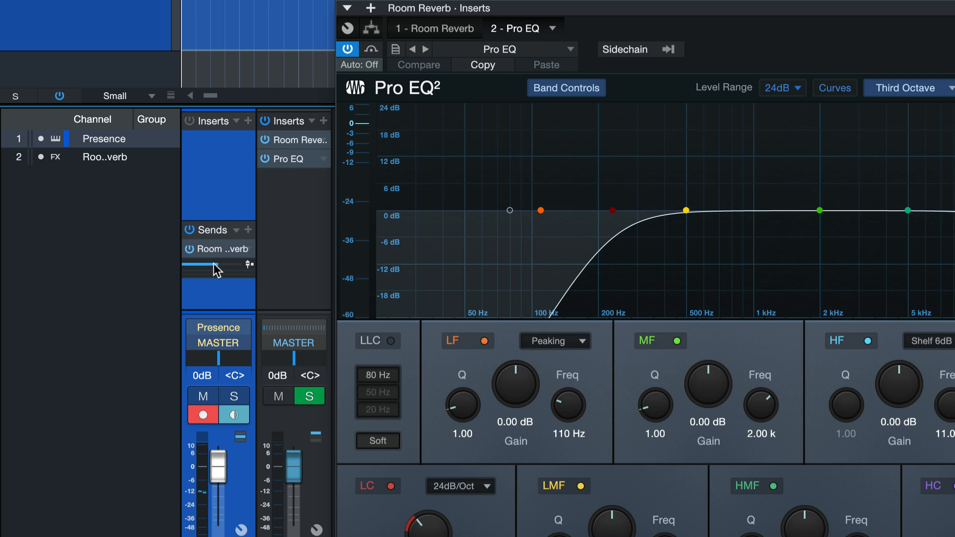
mouse_move(207, 266)
left_mouse_down()
mouse_move(225, 266)
mouse_move(217, 264)
left_mouse_up()
Open the Pro EQ on the Room Reverb FX channel and set its low-cut frequency to 863 Hz during playback
left_click(281, 227)
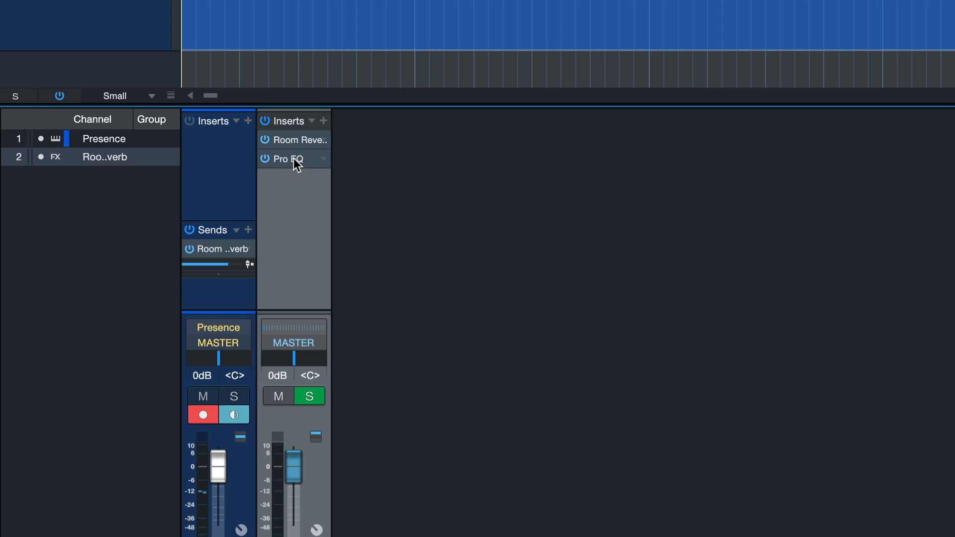
left_click(298, 162)
left_click(294, 160)
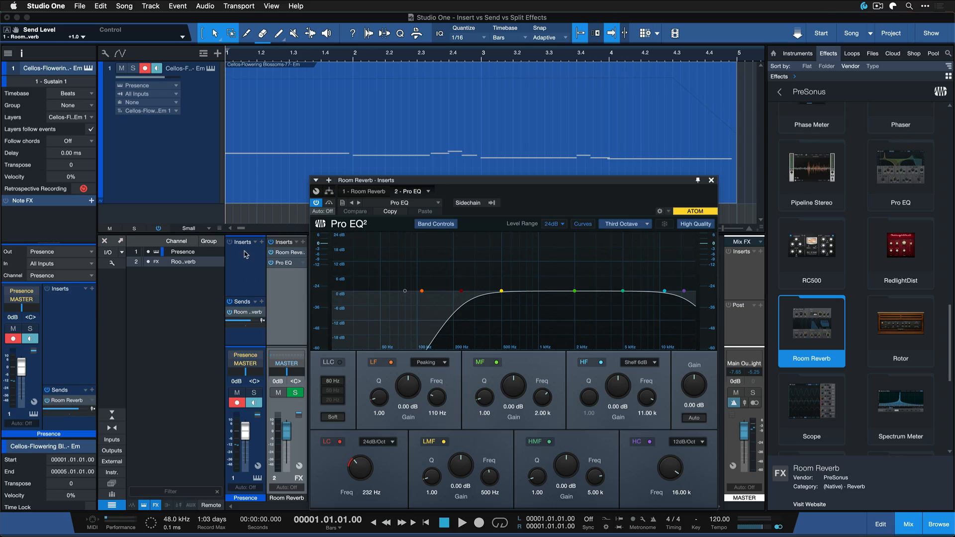
left_click(243, 254)
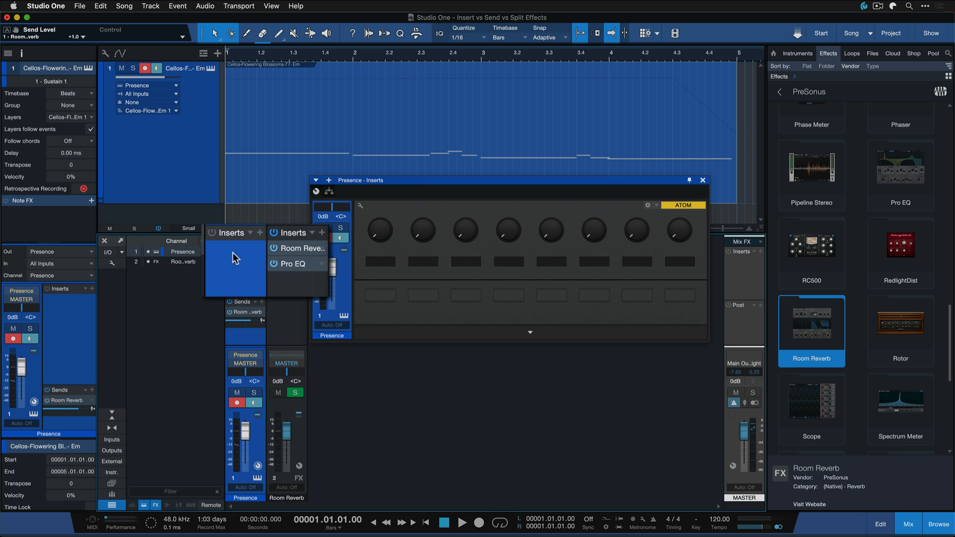
left_click(294, 265)
key("space")
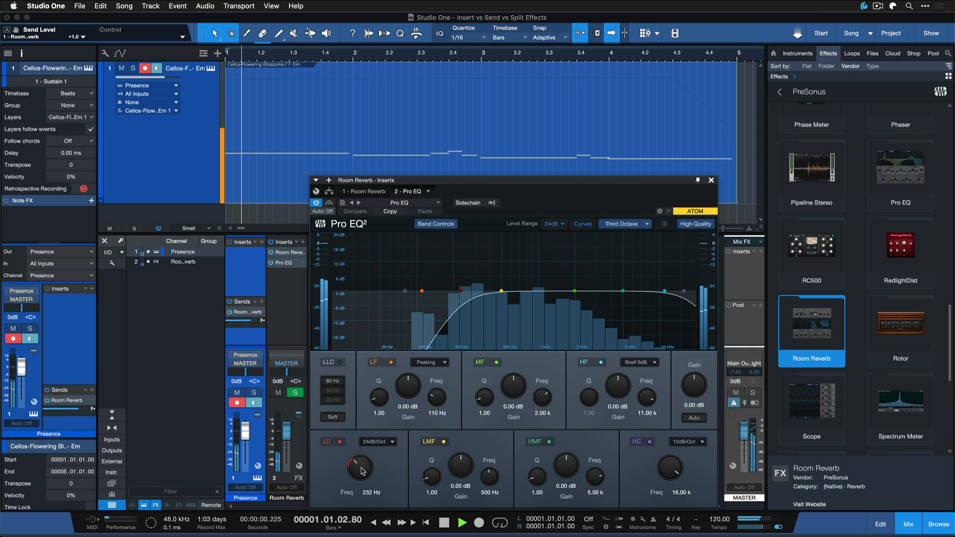
left_click_drag(380, 463, 363, 446)
key("space")
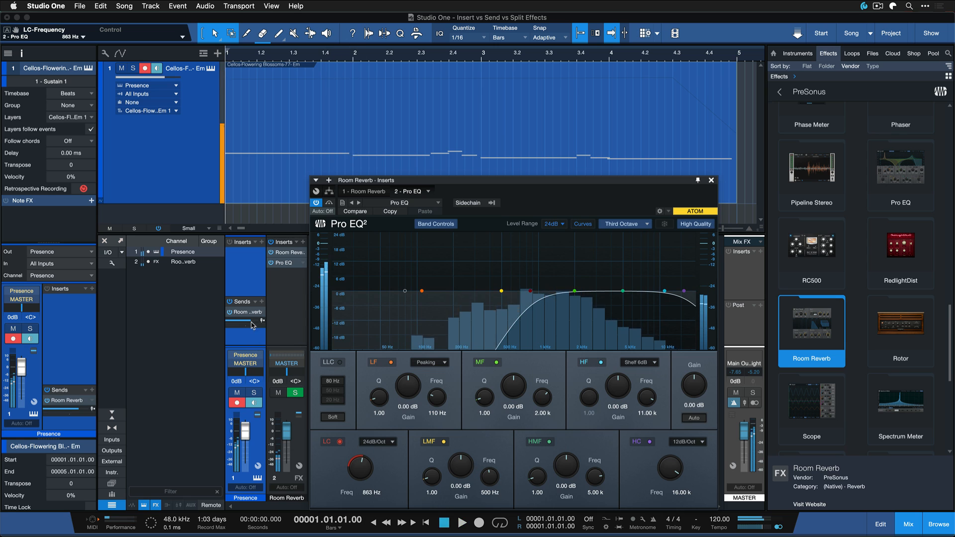
Raise the Room Reverb FX channel's volume to +10.0 dB and audition the result
left_click_drag(288, 433, 288, 431)
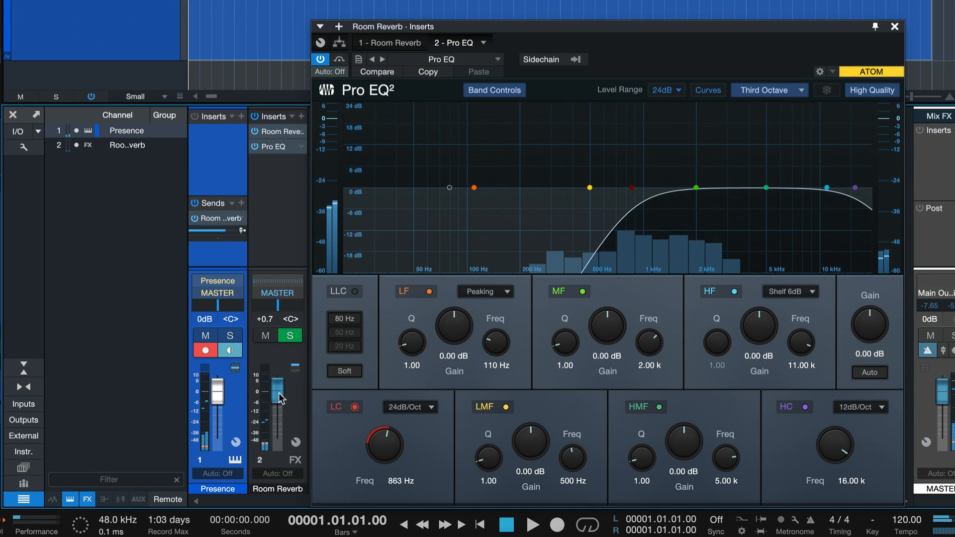
left_click_drag(279, 392, 281, 370)
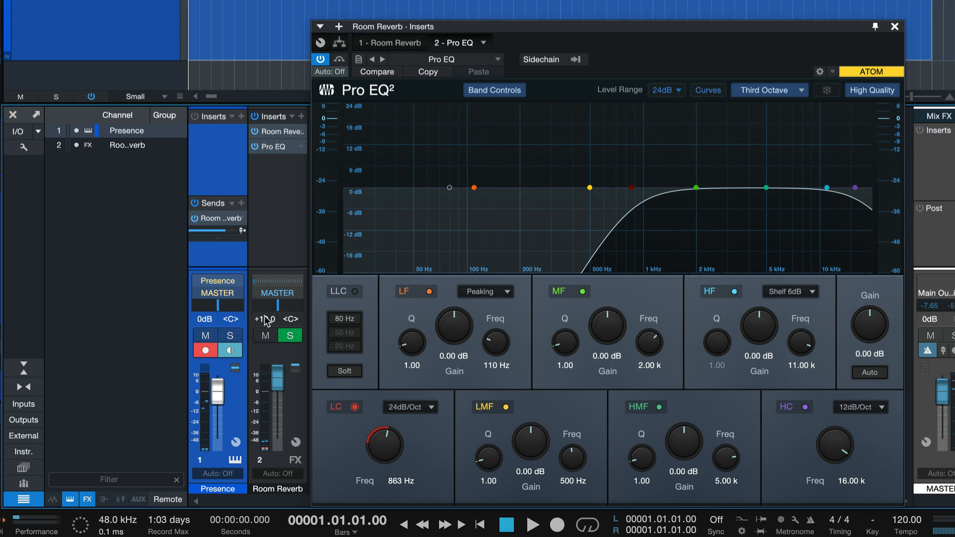
key("space")
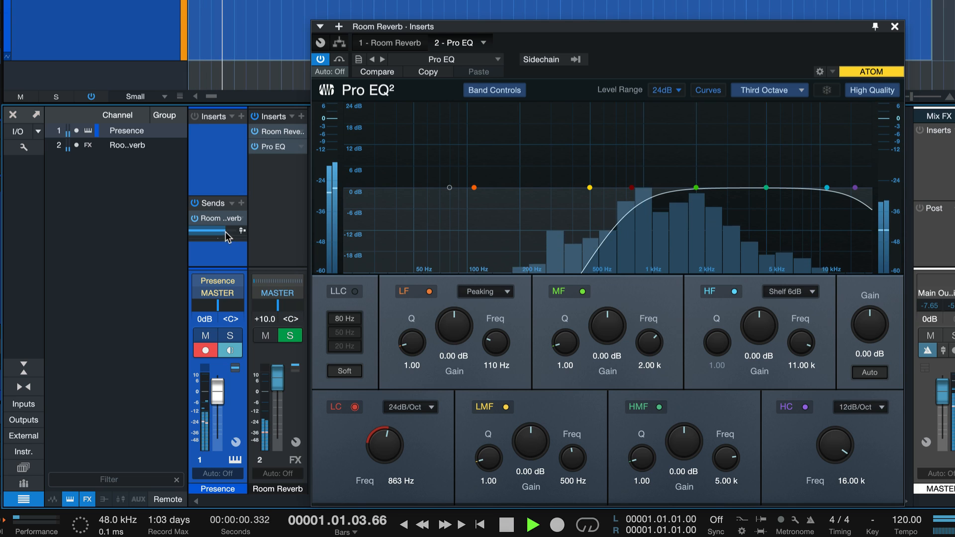
key("space")
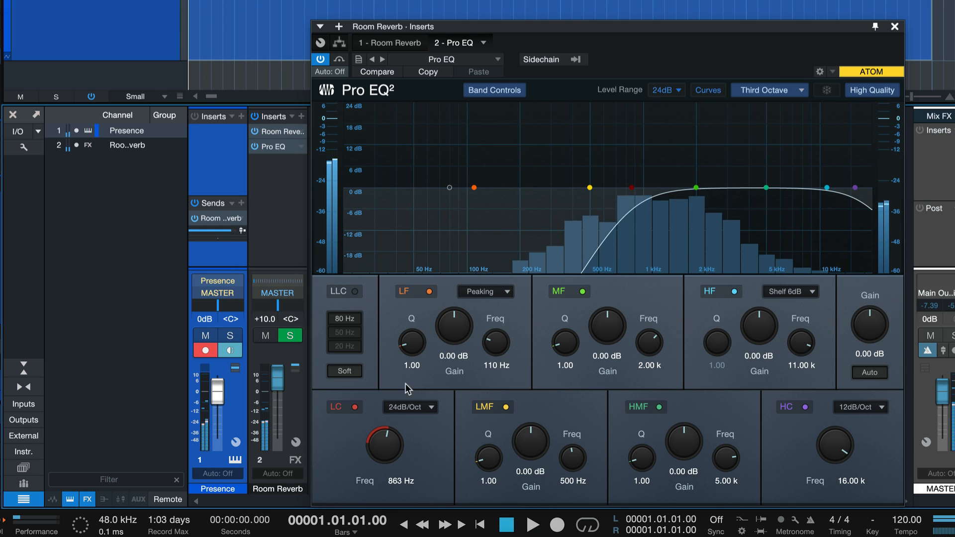
Set the FX channel's Pro EQ low cut to 702 Hz and slightly reduce the Presence send level during playback
left_click_drag(385, 442, 385, 448)
key("space")
left_click_drag(230, 231, 220, 231)
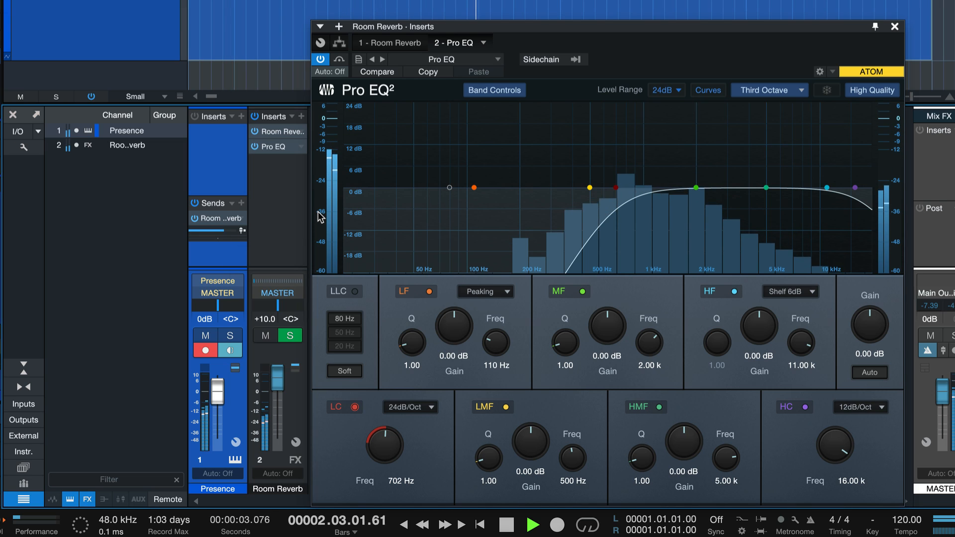
key("space")
Set the FX channel's Pro EQ low cut to 258 Hz and audition the reverb
left_click_drag(387, 434, 384, 459)
key("space")
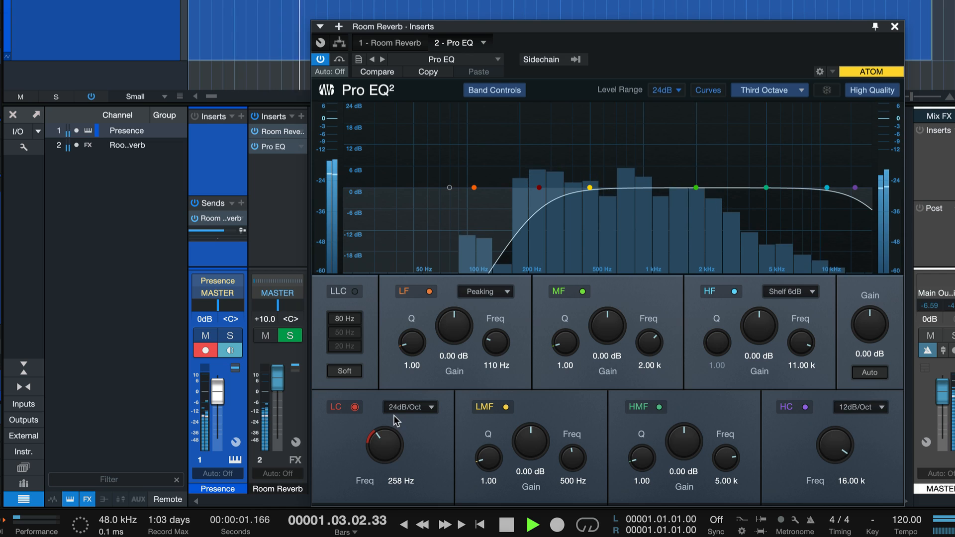
key("space")
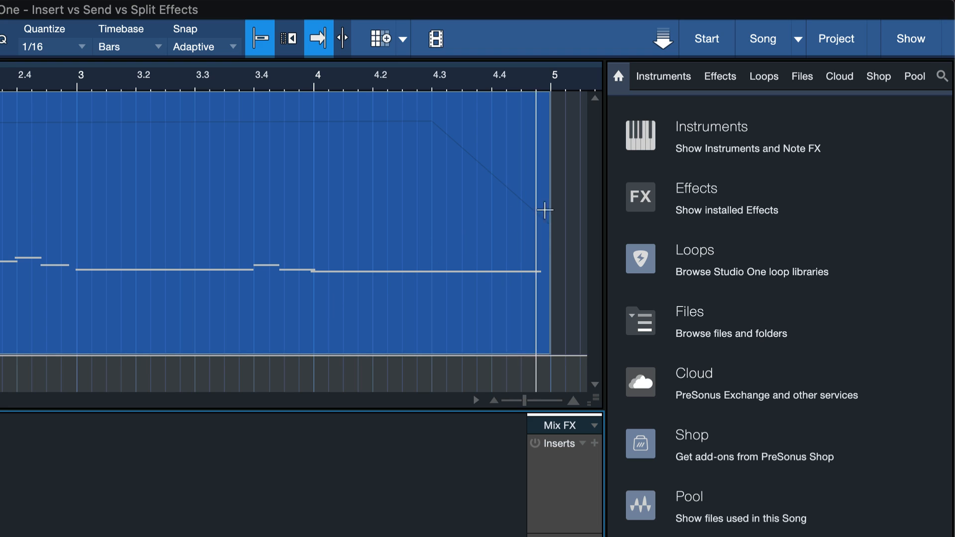
Add the PreSonus Splitter effect to the Presence channel's inserts, ahead of the Room Reverb and Pro EQ
left_click(685, 190)
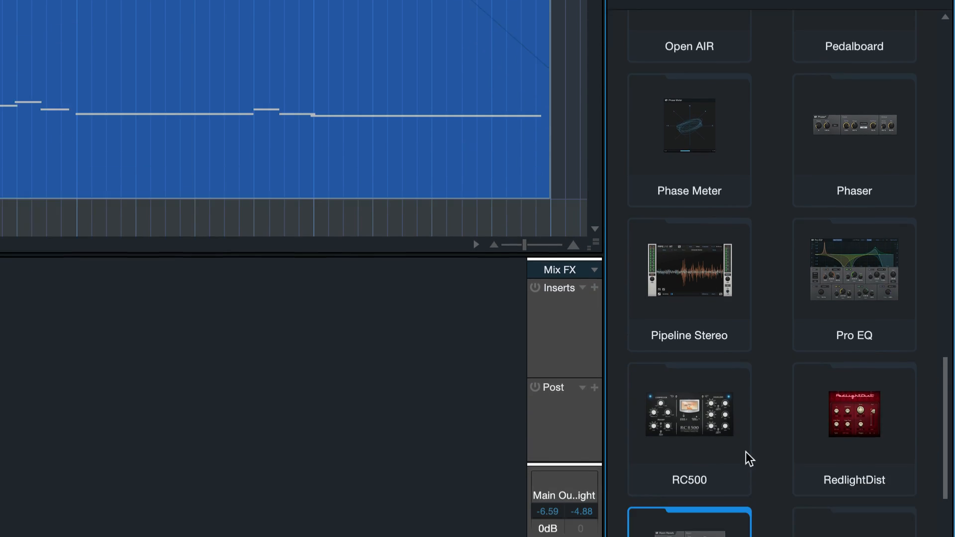
left_click(748, 318)
scroll(748, 318, "down", 6)
left_click(664, 303)
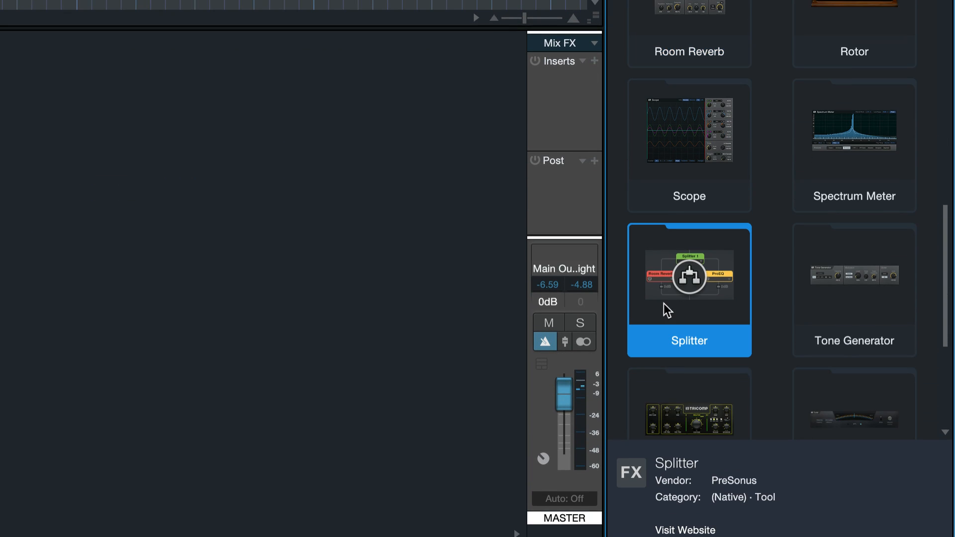
left_click_drag(722, 320, 0, 54)
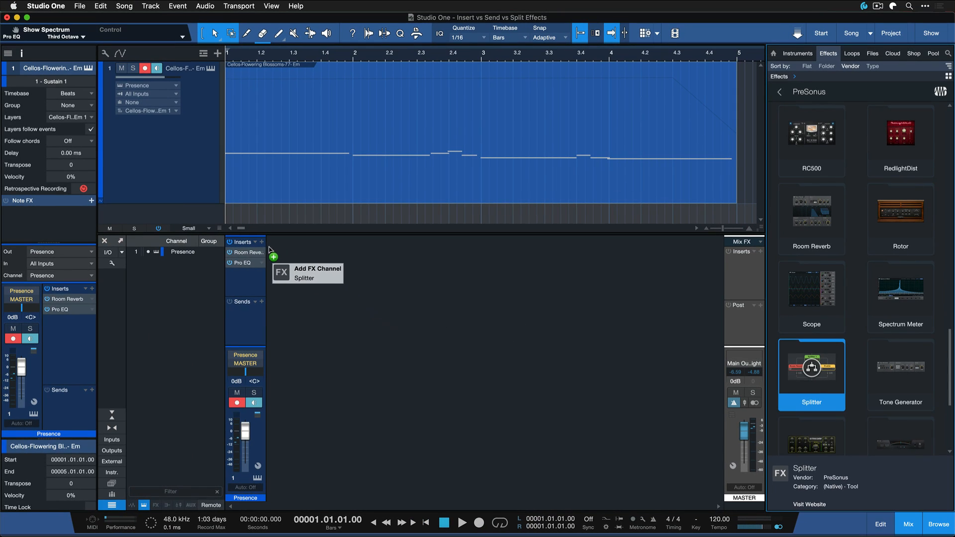
left_click_drag(269, 250, 252, 252)
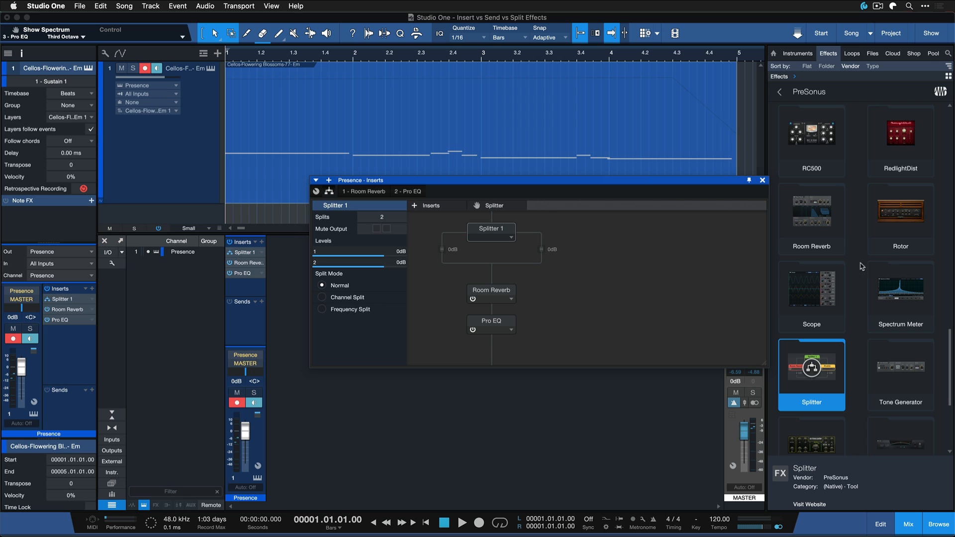
Add an RC500 to the second branch of Splitter 1 in the Presence routing view
left_click(832, 157)
left_click_drag(821, 144, 544, 248)
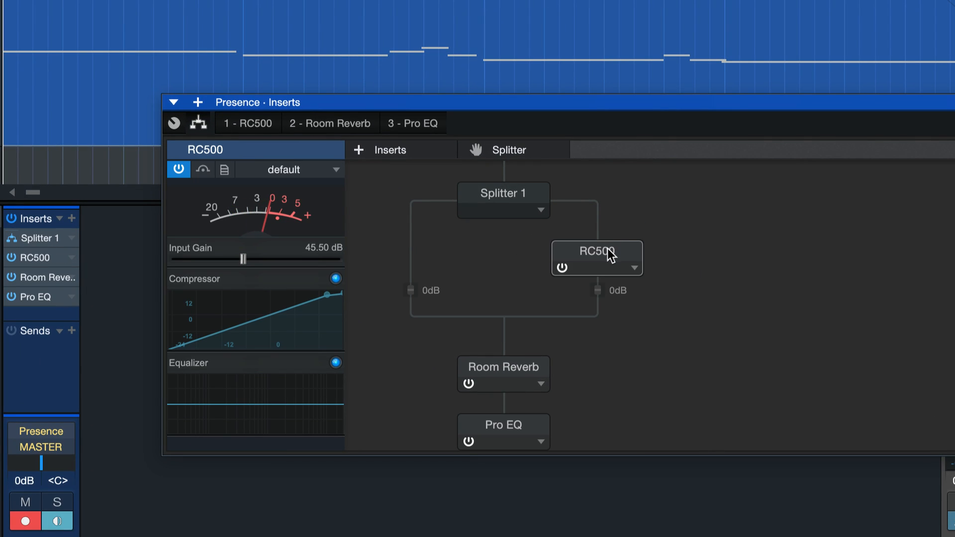
Set Splitter 1's branch levels to +3.2 dB for split 1 and +1.8 dB for split 2, and change its mode to Channel Split
mouse_move(598, 290)
left_mouse_down()
mouse_move(599, 326)
mouse_move(602, 288)
mouse_move(588, 294)
left_mouse_up()
mouse_move(410, 290)
left_mouse_down()
mouse_move(411, 327)
mouse_move(401, 326)
mouse_move(399, 291)
left_mouse_up()
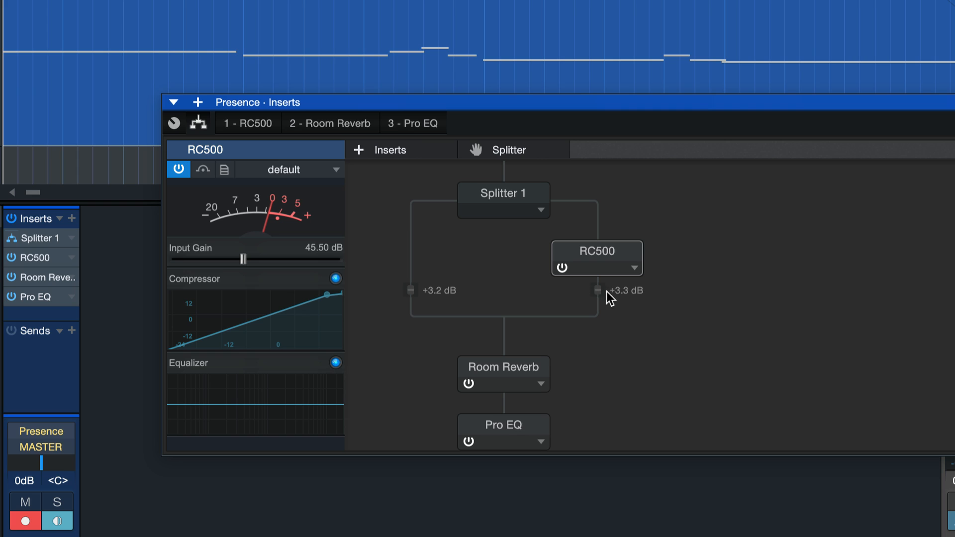
left_click_drag(598, 290, 596, 315)
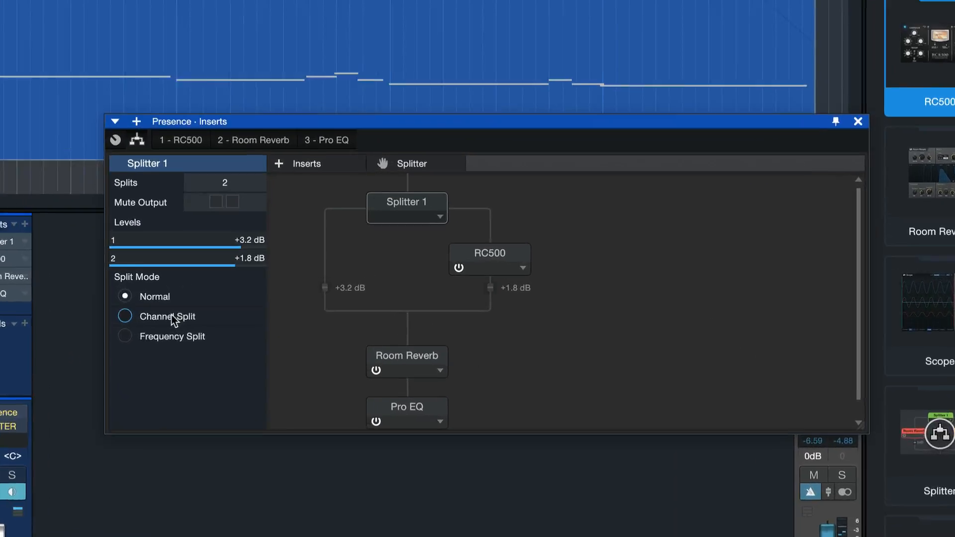
left_click(348, 297)
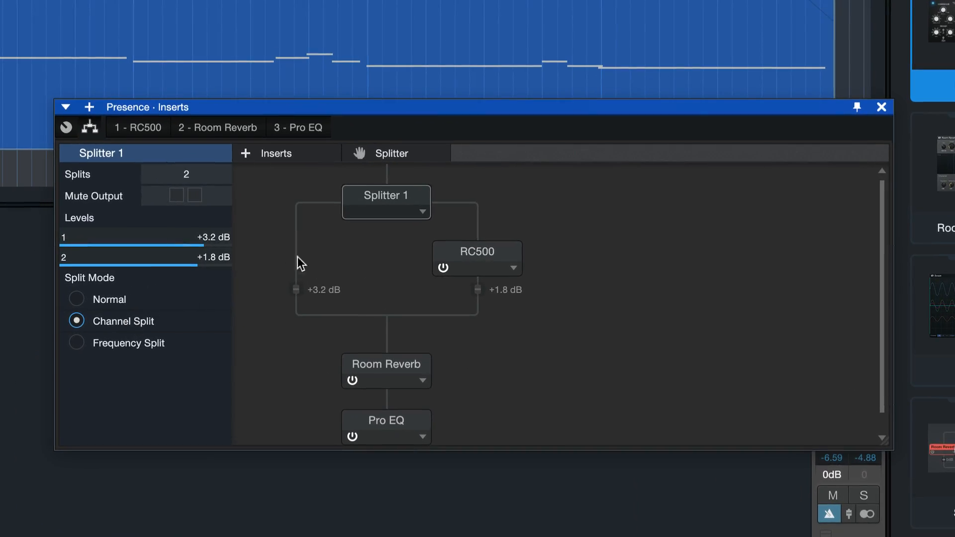